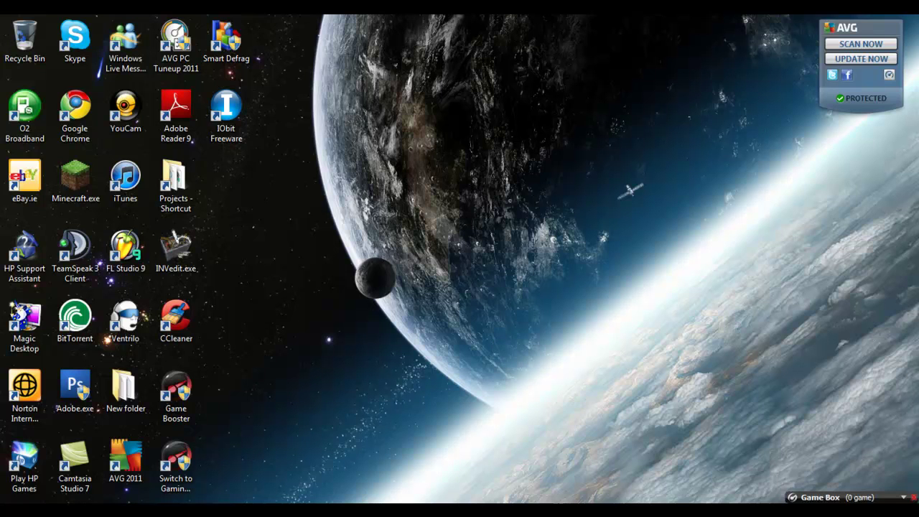
Close the Game Box bar and delete the IObit Freeware desktop shortcut.
{"action": "left_click", "coordinate": [914, 497]}
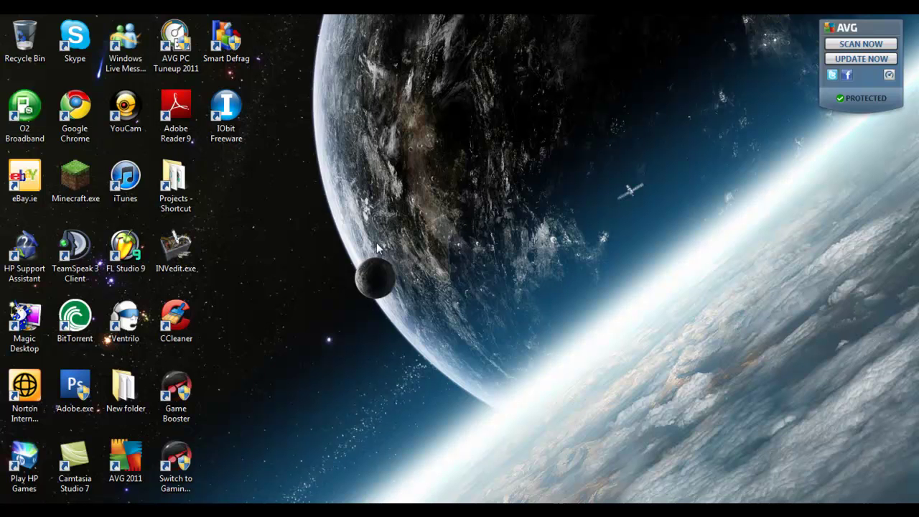
{"action": "right_click", "coordinate": [233, 126]}
{"action": "left_click", "coordinate": [279, 262]}
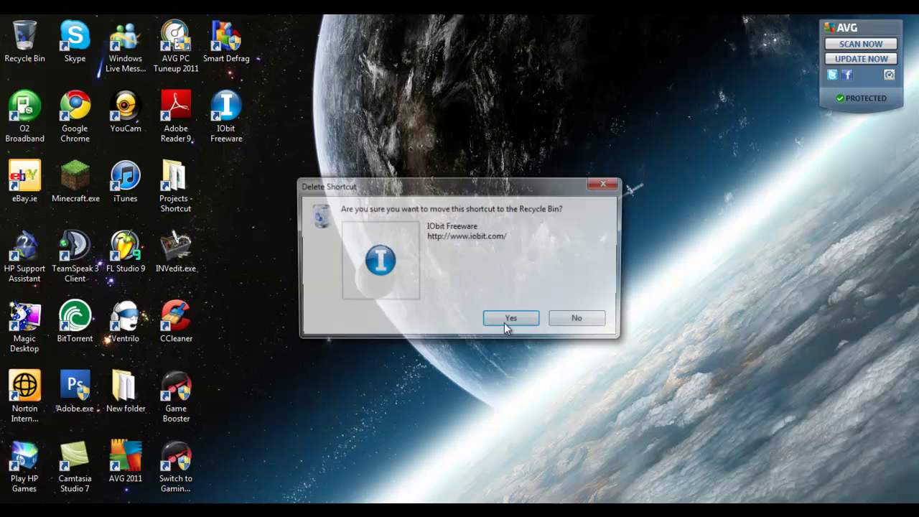
{"action": "left_click", "coordinate": [510, 319]}
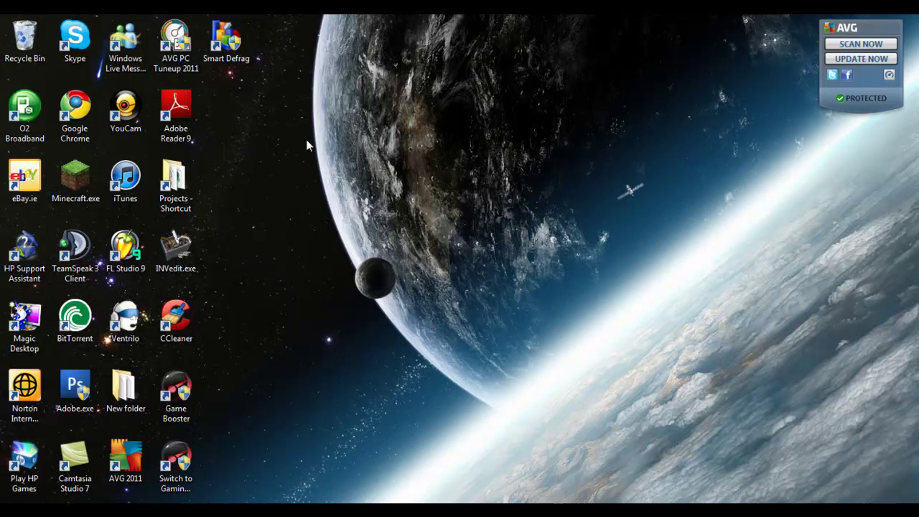
Empty the Recycle Bin, confirming permanent deletion.
{"action": "right_click", "coordinate": [25, 56]}
{"action": "left_click", "coordinate": [57, 64]}
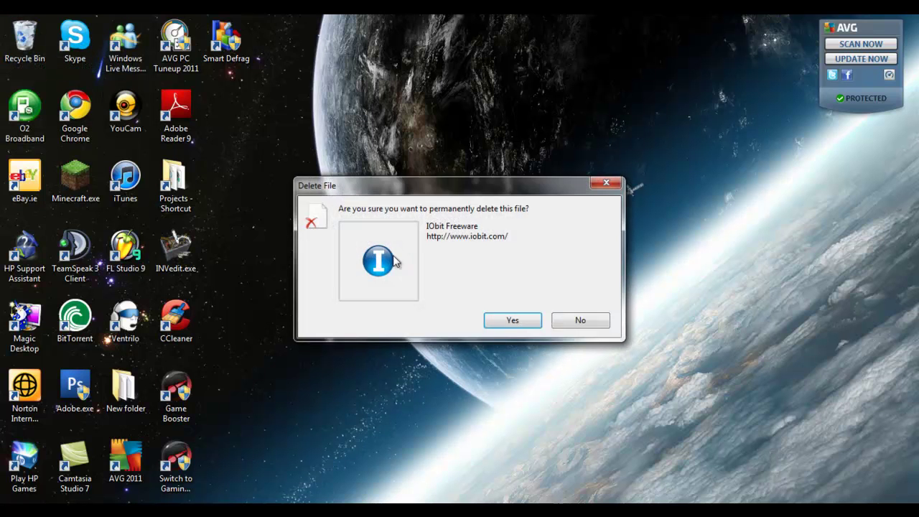
{"action": "left_click", "coordinate": [513, 321]}
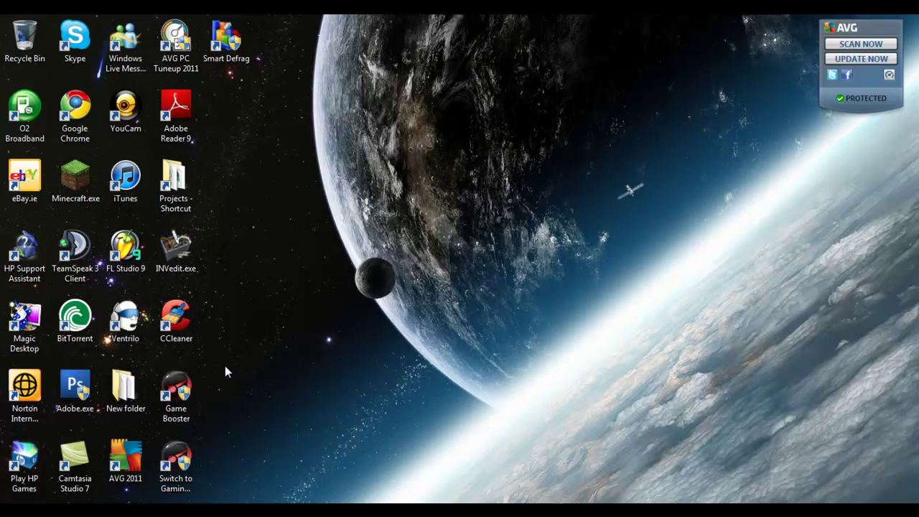
Launch Game Booster from its desktop icon, then minimize its window.
{"action": "double_click", "coordinate": [169, 398]}
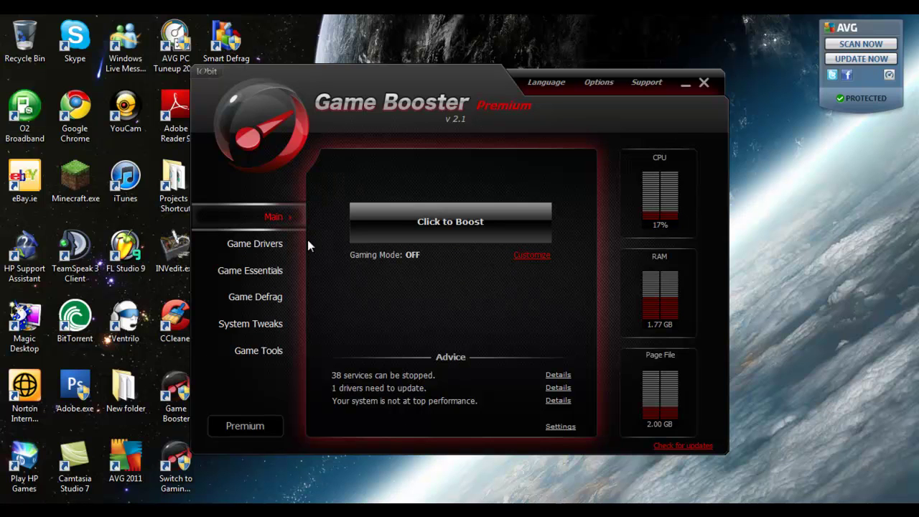
{"action": "left_click", "coordinate": [72, 204]}
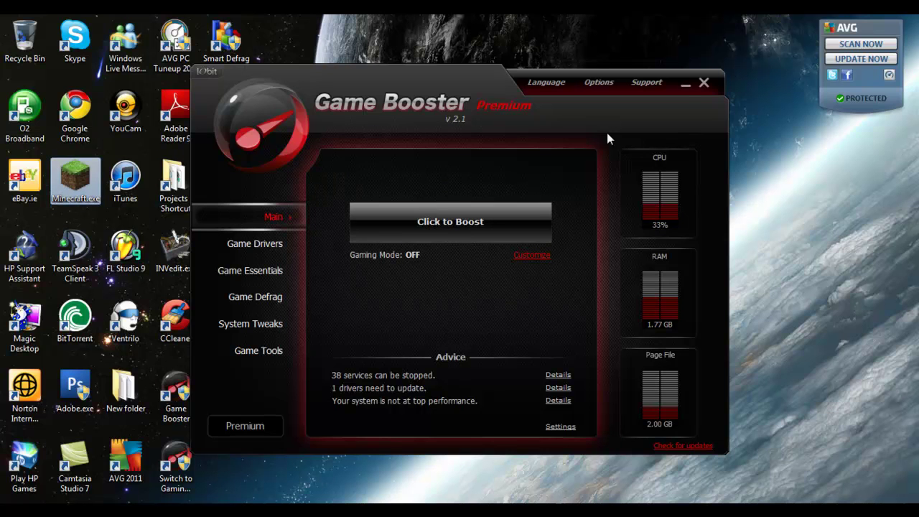
{"action": "left_click", "coordinate": [685, 89]}
Search Google for 'game booster' and open iobit's Game Booster 2 free download page.
{"action": "key", "text": "alt+Tab"}
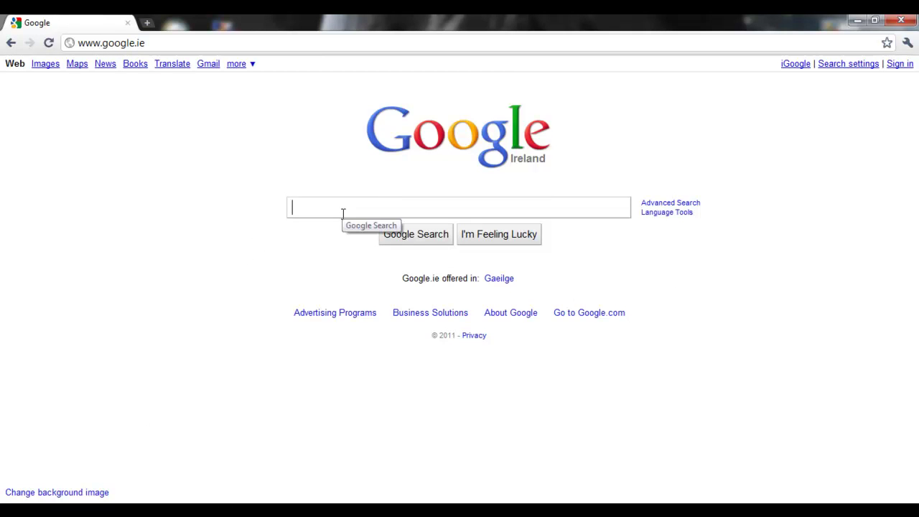
{"action": "type", "text": "game booster"}
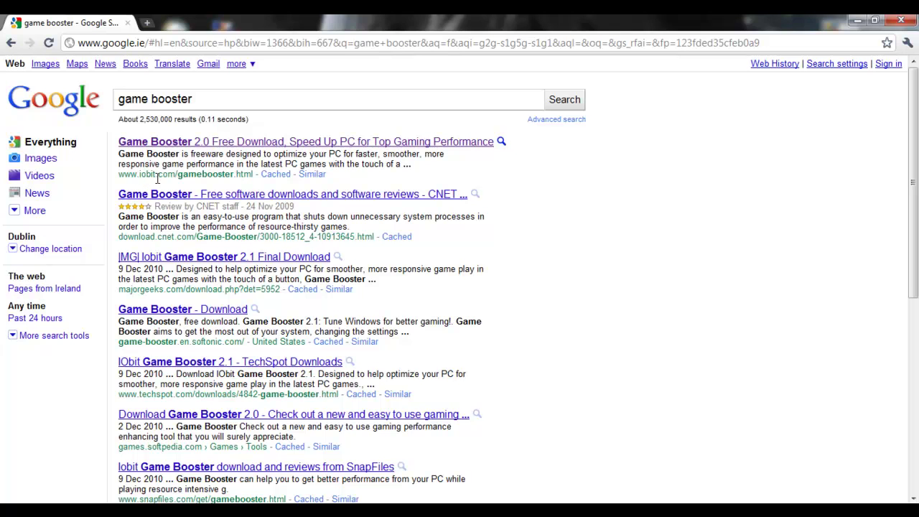
{"action": "left_click", "coordinate": [224, 142]}
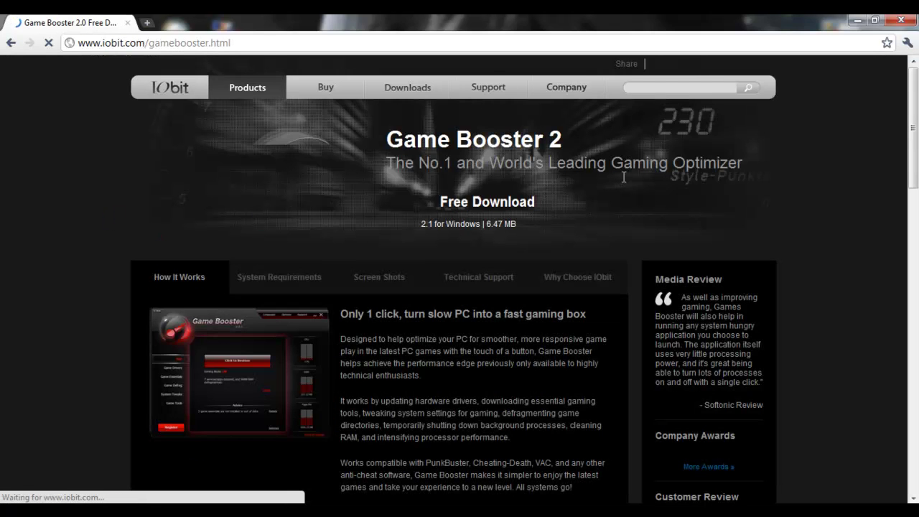
{"action": "scroll", "coordinate": [60, 206], "scroll_direction": "down", "scroll_amount": 3}
{"action": "scroll", "coordinate": [65, 209], "scroll_direction": "down", "scroll_amount": 3}
{"action": "scroll", "coordinate": [57, 205], "scroll_direction": "down", "scroll_amount": 2}
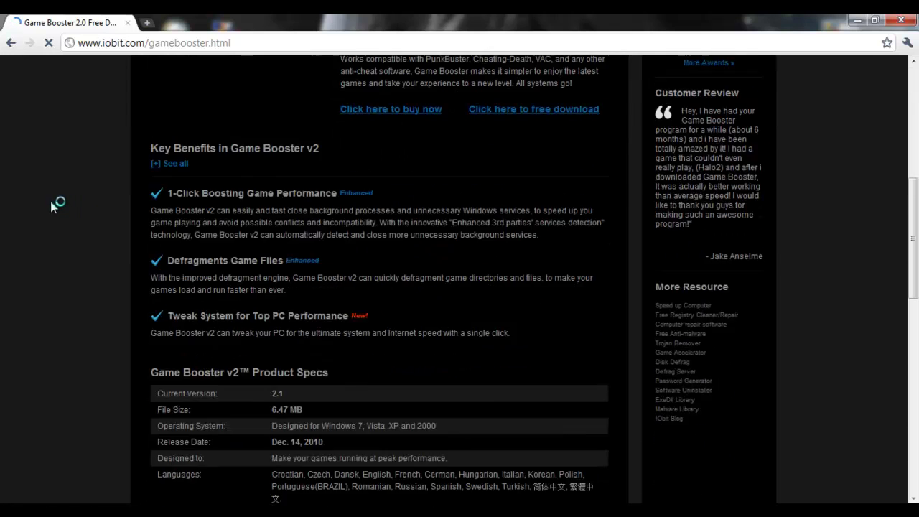
{"action": "scroll", "coordinate": [60, 199], "scroll_direction": "down", "scroll_amount": 2}
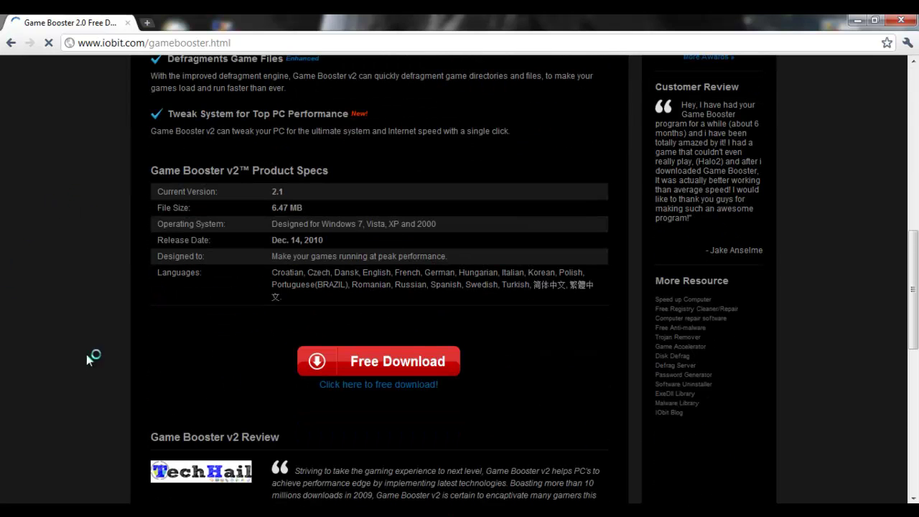
{"action": "left_click", "coordinate": [391, 373]}
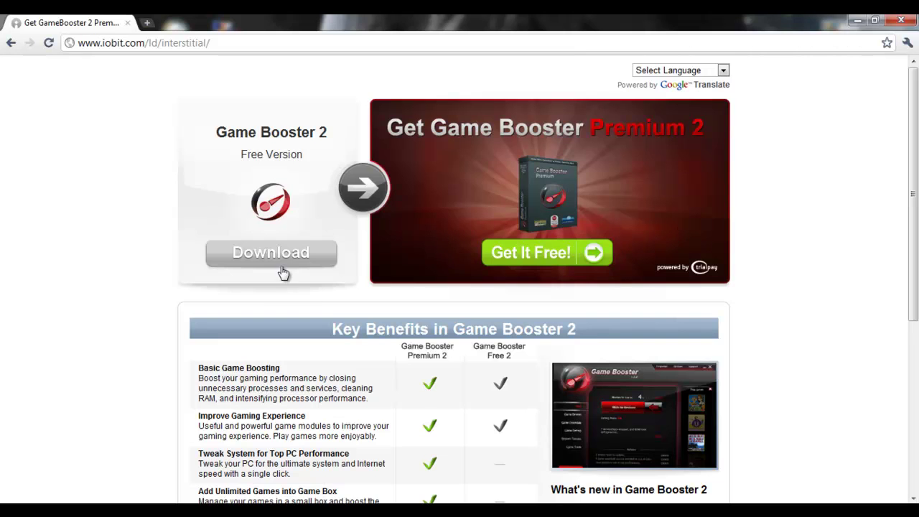
Start the Game Booster download via Softonic, discard the installer, and close Chrome.
{"action": "scroll", "coordinate": [396, 349], "scroll_direction": "down", "scroll_amount": 1}
{"action": "scroll", "coordinate": [353, 327], "scroll_direction": "down", "scroll_amount": 1}
{"action": "scroll", "coordinate": [324, 316], "scroll_direction": "up", "scroll_amount": 2}
{"action": "left_click", "coordinate": [286, 263]}
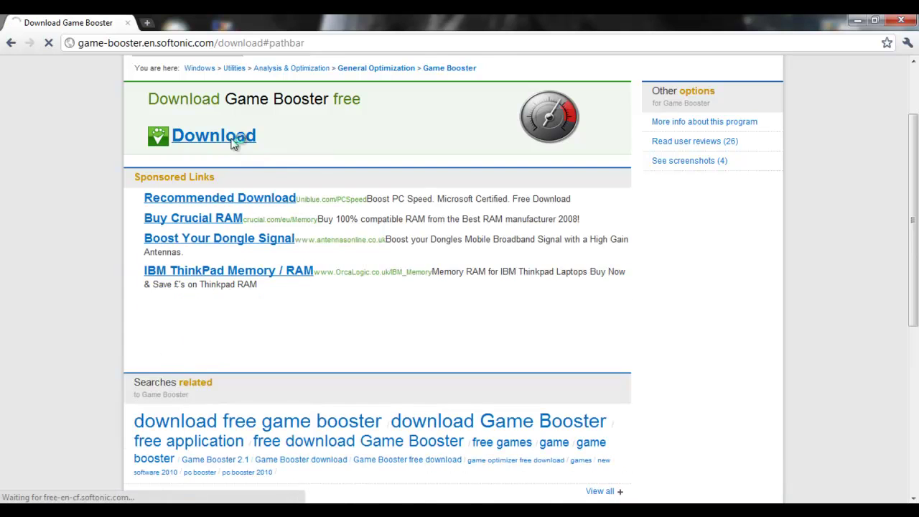
{"action": "left_click", "coordinate": [232, 143]}
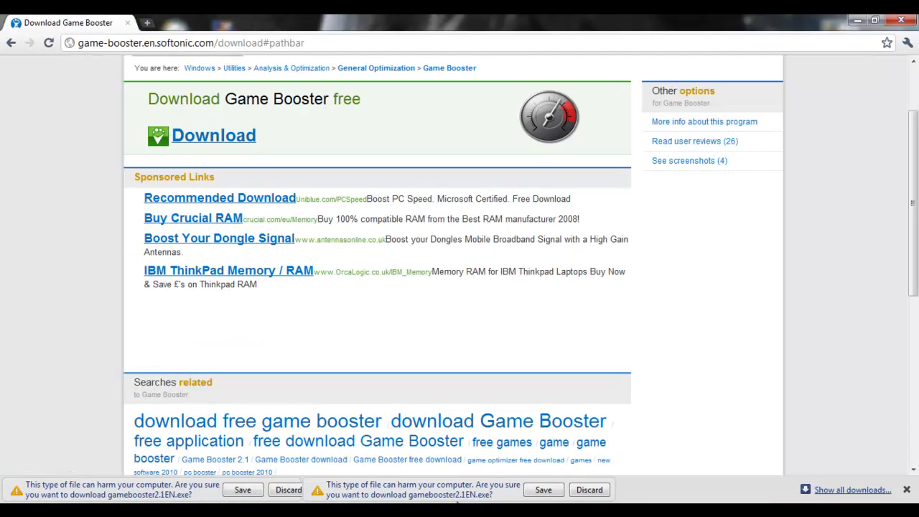
{"action": "left_click", "coordinate": [288, 490]}
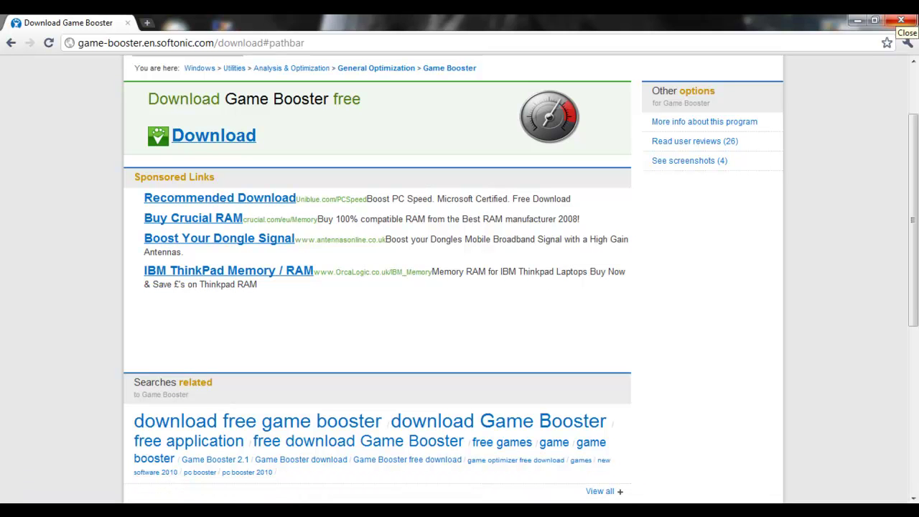
{"action": "left_click", "coordinate": [901, 20]}
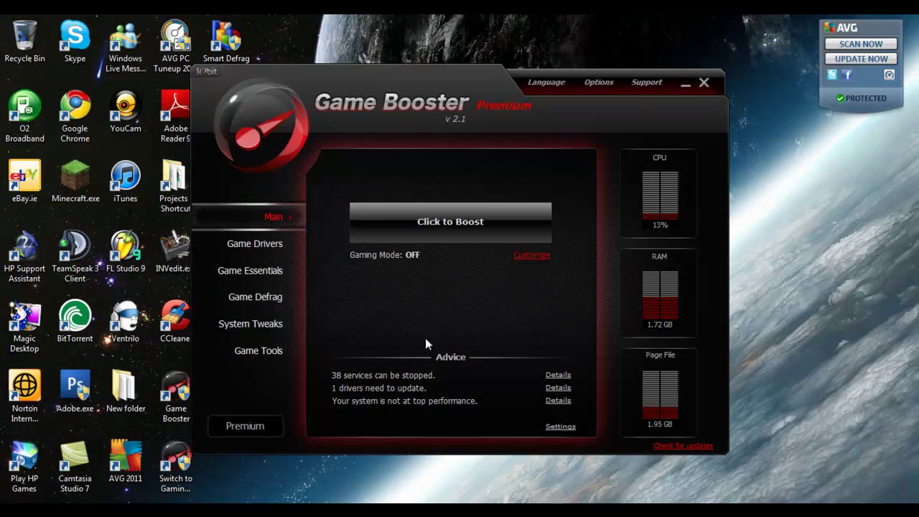
Browse the Game Drivers, Game Essentials and Game Defrag pages, then return to Main.
{"action": "left_click", "coordinate": [267, 247]}
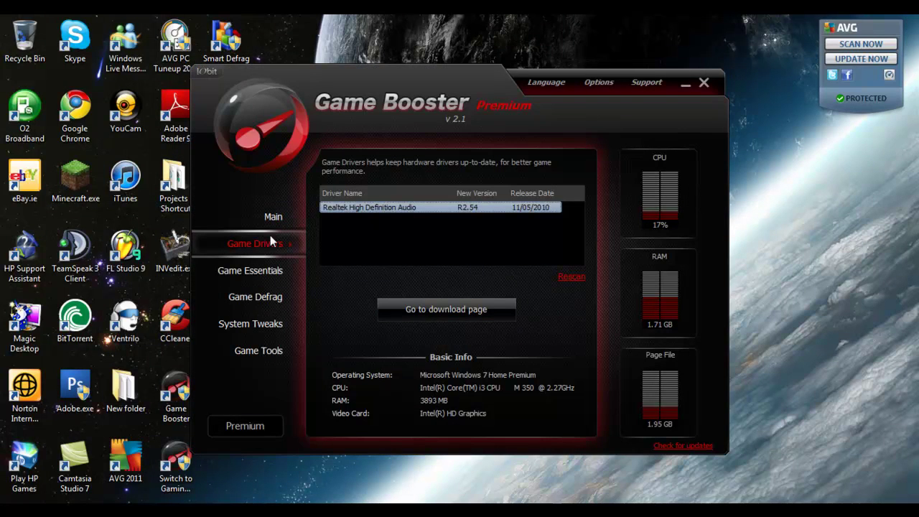
{"action": "left_click", "coordinate": [251, 273]}
{"action": "left_click", "coordinate": [256, 300]}
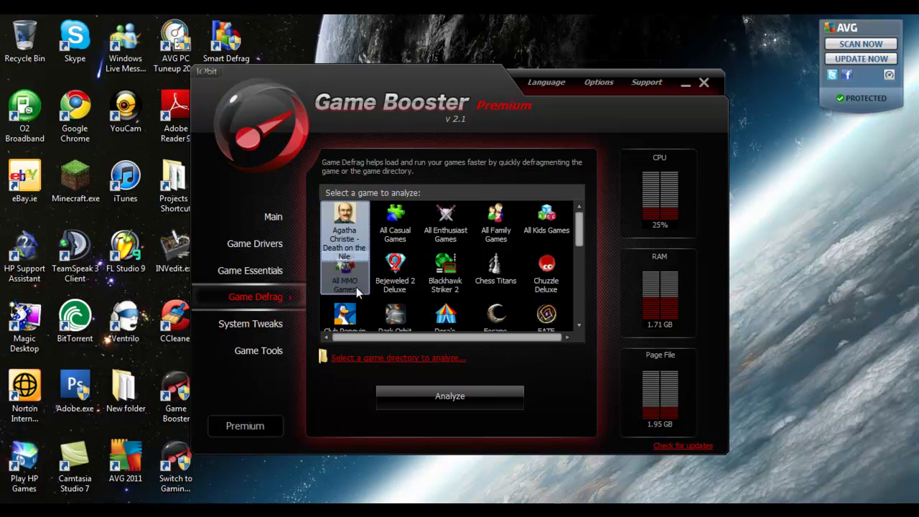
{"action": "mouse_move", "coordinate": [580, 240]}
{"action": "left_mouse_down"}
{"action": "mouse_move", "coordinate": [583, 323]}
{"action": "mouse_move", "coordinate": [589, 245]}
{"action": "left_mouse_up"}
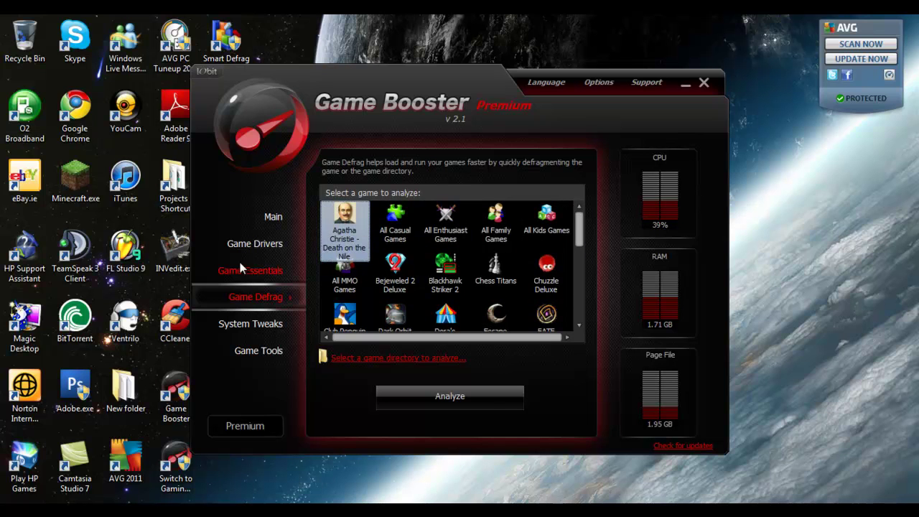
{"action": "left_click", "coordinate": [260, 243]}
{"action": "left_click", "coordinate": [263, 225]}
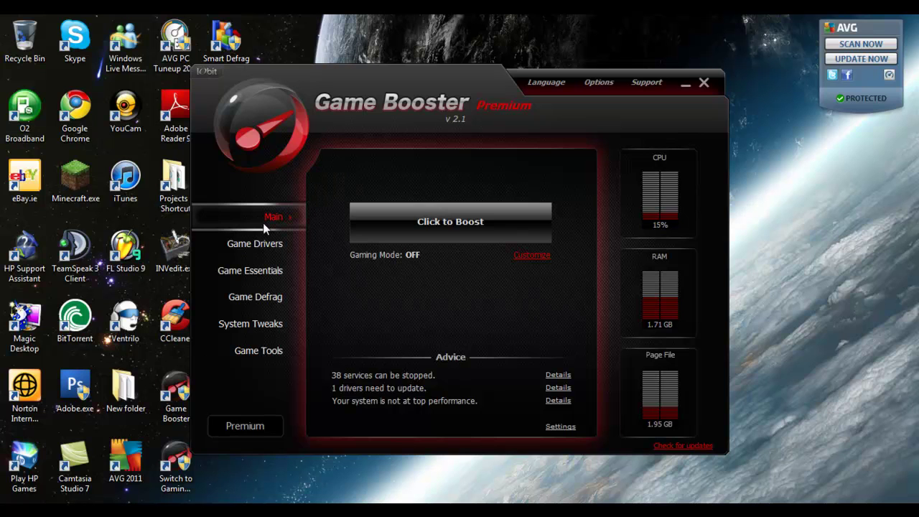
Revisit Game Drivers and the Game Essentials list, select Xfire, then return to Main.
{"action": "left_click", "coordinate": [257, 243]}
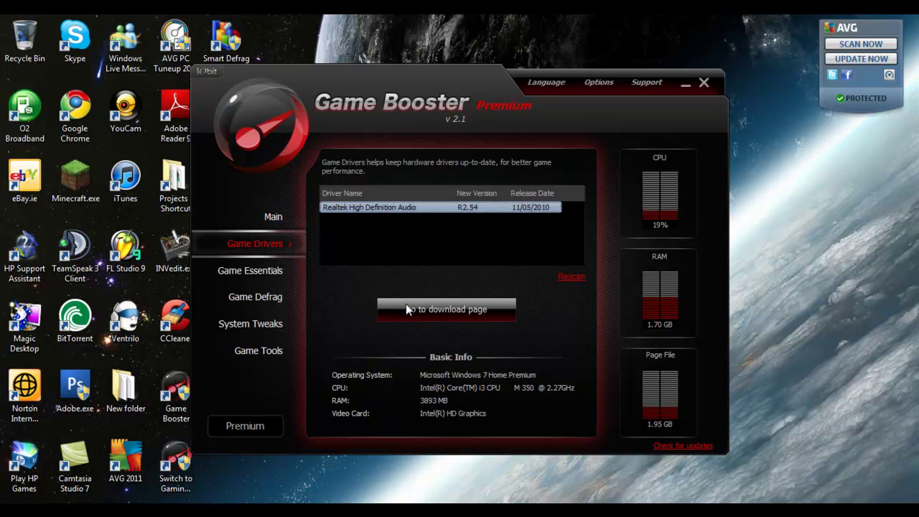
{"action": "left_click", "coordinate": [288, 272]}
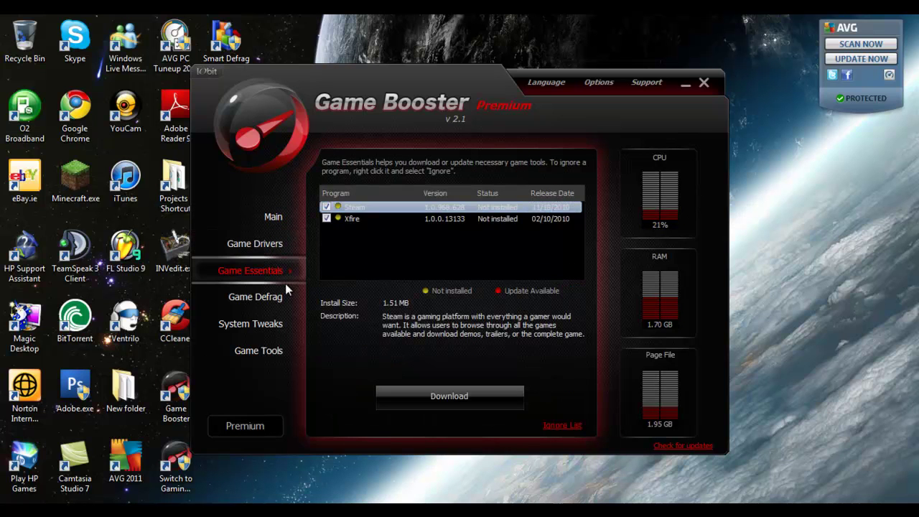
{"action": "left_click", "coordinate": [382, 218]}
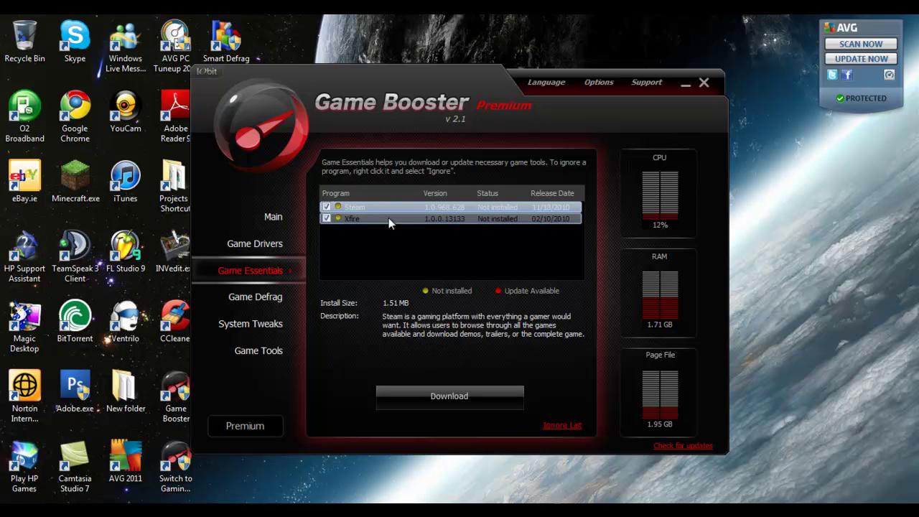
{"action": "left_click", "coordinate": [259, 244]}
{"action": "left_click", "coordinate": [269, 217]}
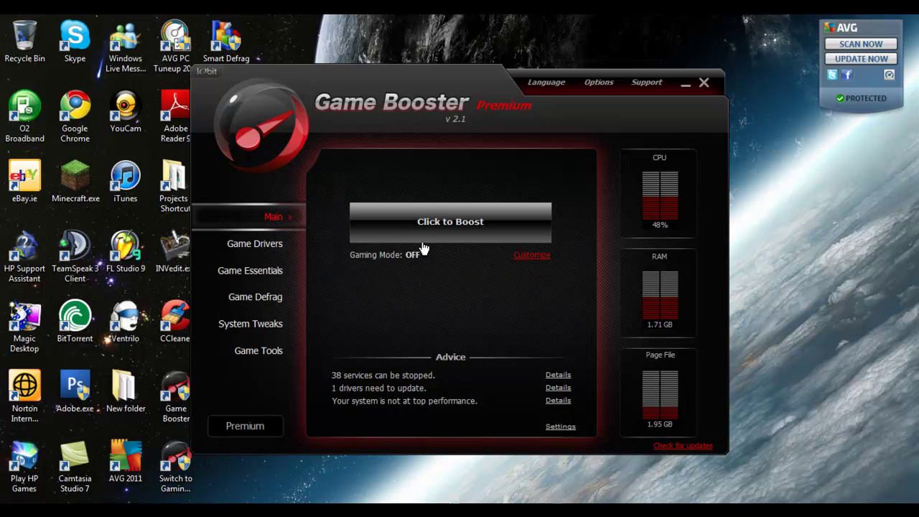
Start the Gaming Mode boost, leaving all non-Windows services unchecked.
{"action": "left_click", "coordinate": [436, 234]}
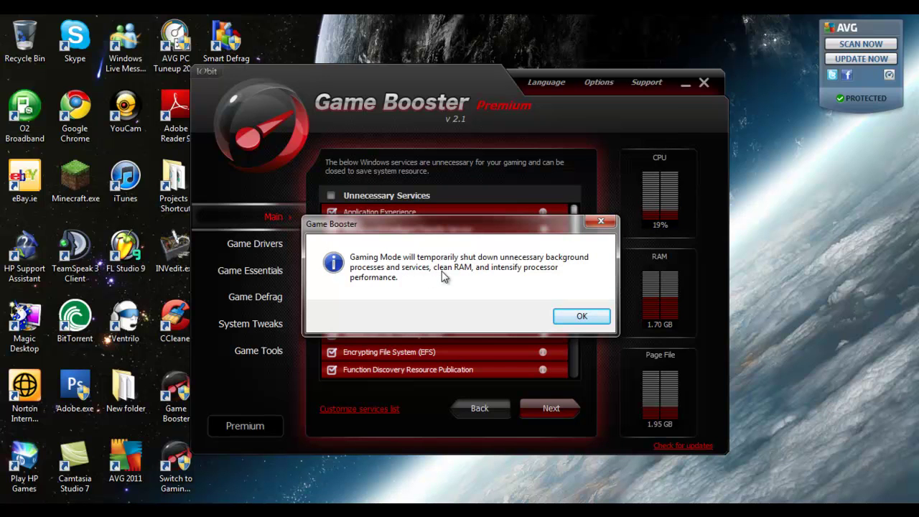
{"action": "left_click", "coordinate": [585, 321]}
{"action": "scroll", "coordinate": [568, 262], "scroll_direction": "down", "scroll_amount": 3}
{"action": "scroll", "coordinate": [587, 301], "scroll_direction": "up", "scroll_amount": 3}
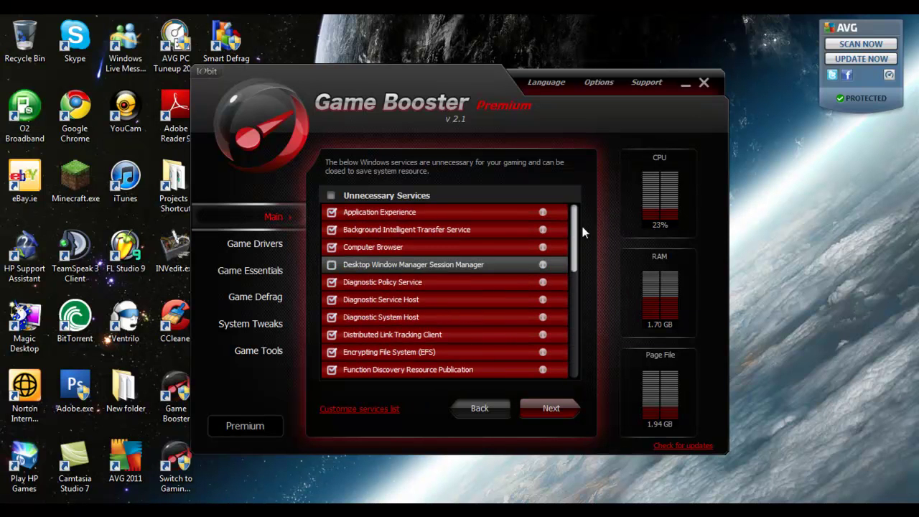
{"action": "left_click", "coordinate": [544, 409]}
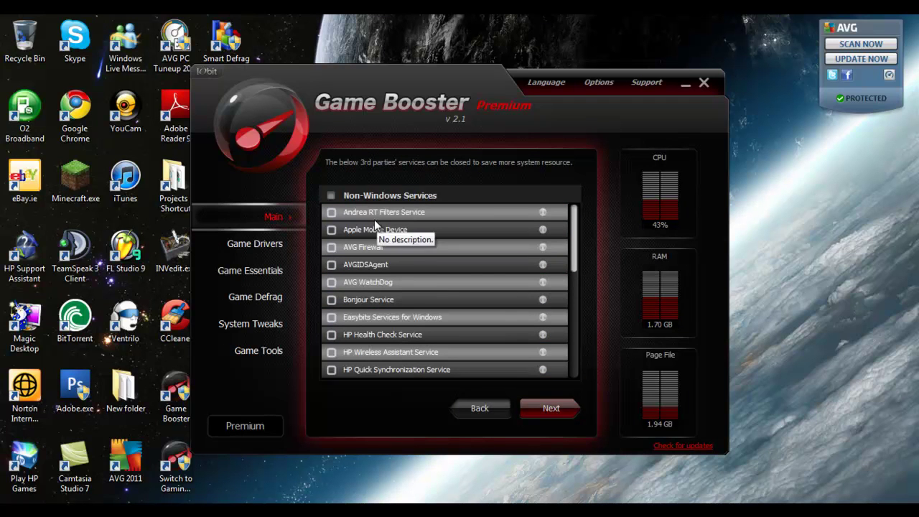
{"action": "left_click", "coordinate": [332, 197]}
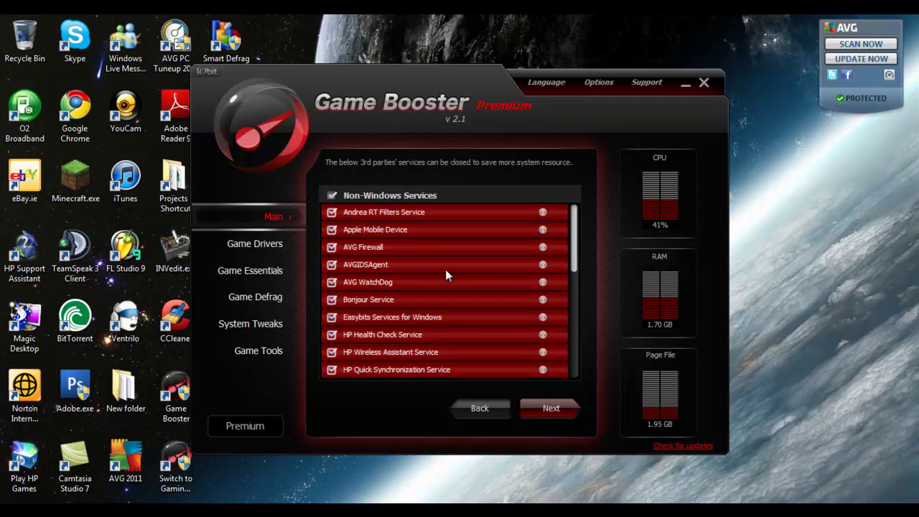
{"action": "mouse_move", "coordinate": [576, 259]}
{"action": "left_mouse_down"}
{"action": "mouse_move", "coordinate": [566, 385]}
{"action": "mouse_move", "coordinate": [579, 230]}
{"action": "left_mouse_up"}
{"action": "left_click", "coordinate": [332, 195]}
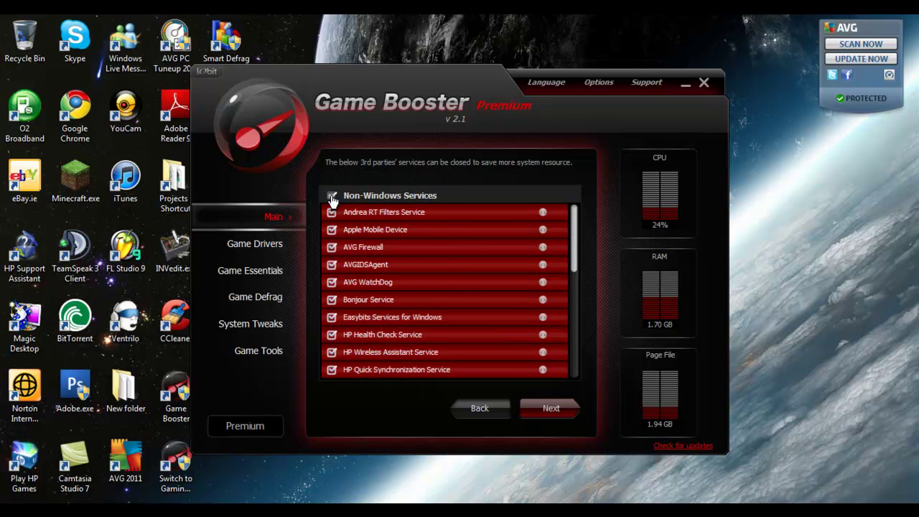
{"action": "left_click", "coordinate": [547, 412]}
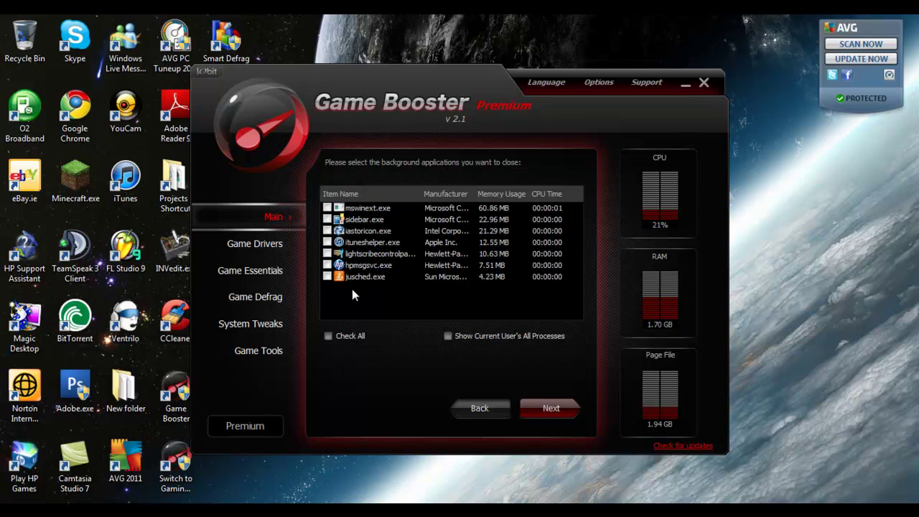
Mark six background applications for closing, leaving only jusched.exe unchecked.
{"action": "left_click", "coordinate": [328, 265]}
{"action": "left_click", "coordinate": [327, 253]}
{"action": "left_click", "coordinate": [327, 231]}
{"action": "left_click", "coordinate": [328, 219]}
{"action": "left_click", "coordinate": [480, 408]}
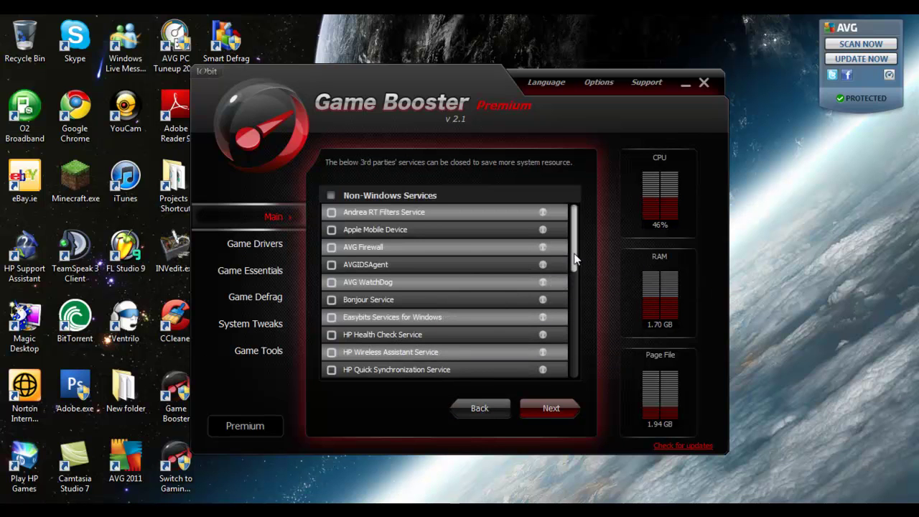
{"action": "mouse_move", "coordinate": [574, 257]}
{"action": "left_mouse_down"}
{"action": "mouse_move", "coordinate": [562, 373]}
{"action": "mouse_move", "coordinate": [575, 307]}
{"action": "left_mouse_up"}
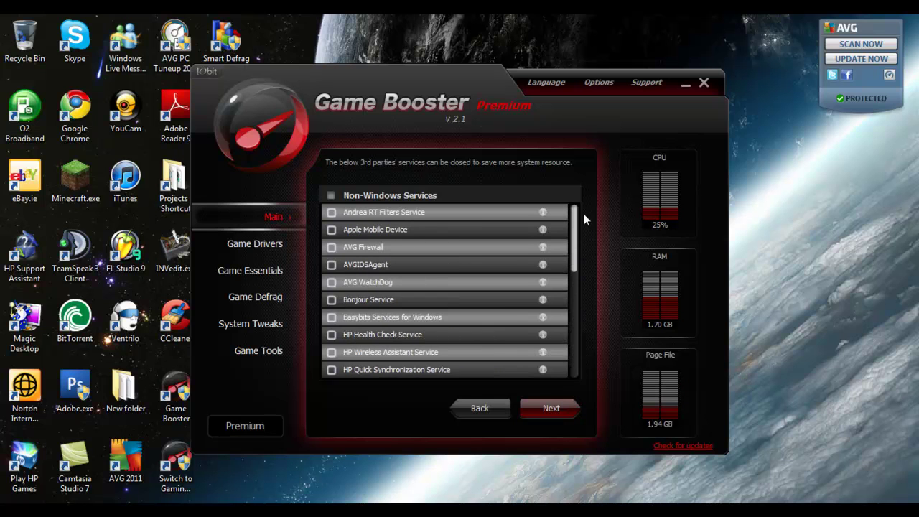
{"action": "left_click", "coordinate": [545, 406]}
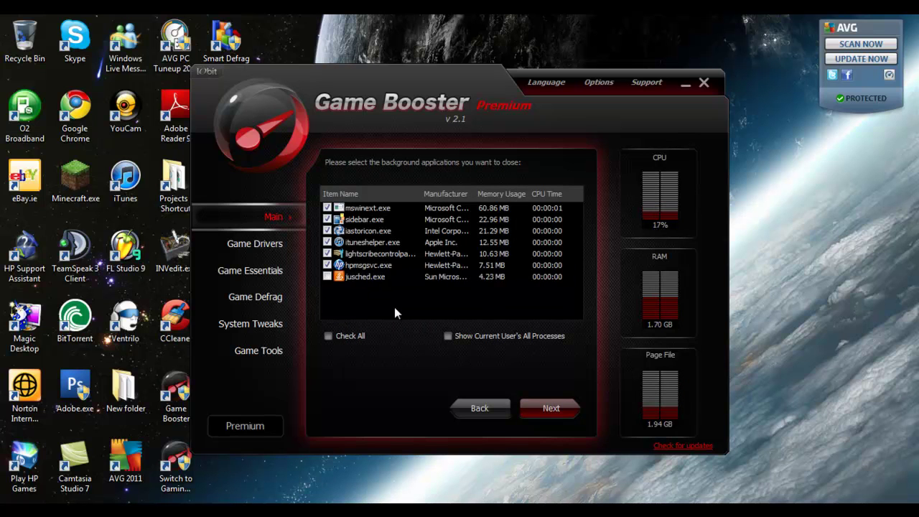
Boost into Gaming Mode using the Gaming Mode Power Plan.
{"action": "left_click", "coordinate": [542, 408]}
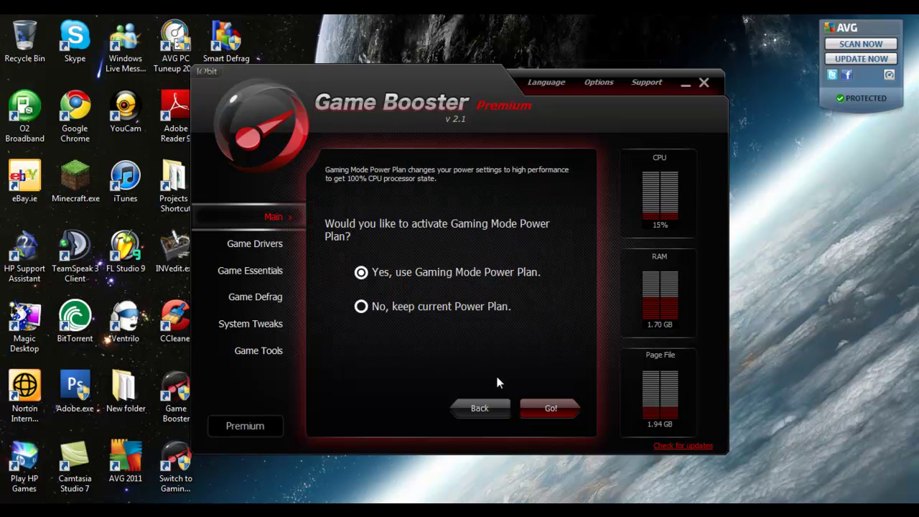
{"action": "left_click", "coordinate": [550, 409]}
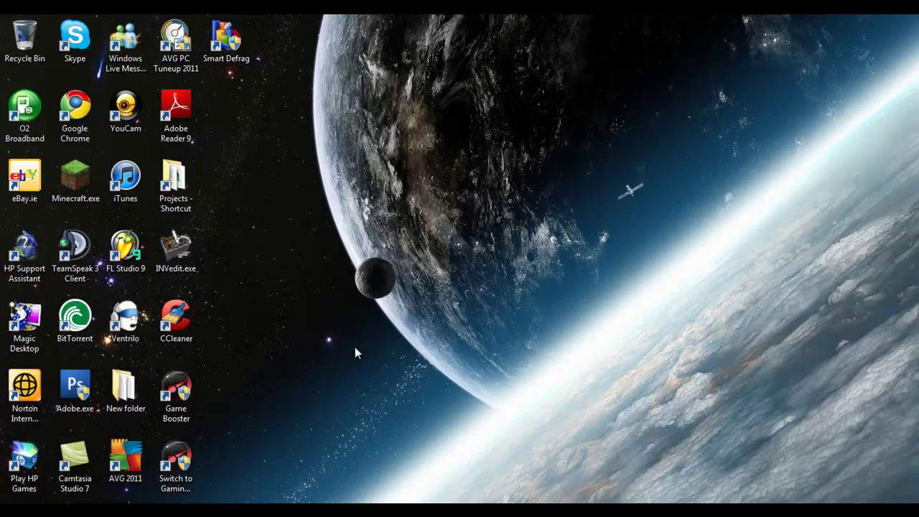
Launch Minecraft, log in, and create a new singleplayer world in an empty slot.
{"action": "double_click", "coordinate": [76, 176]}
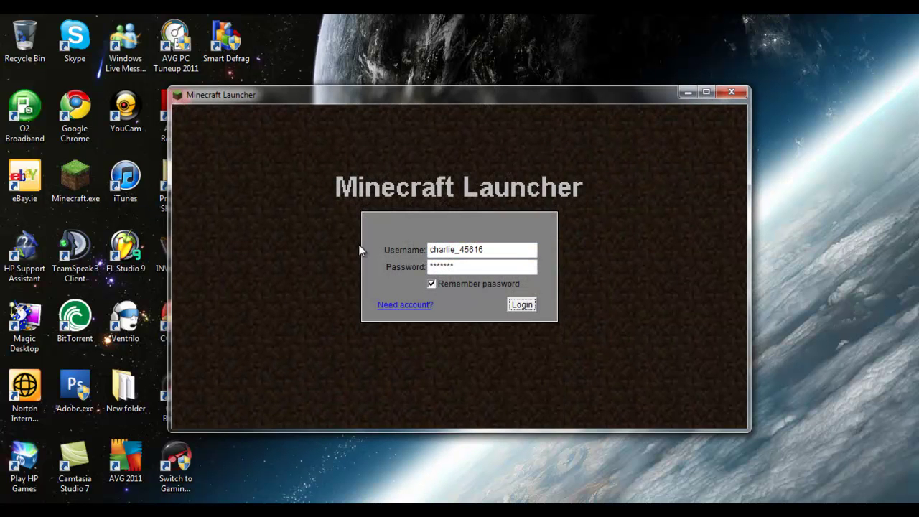
{"action": "key", "text": "Return"}
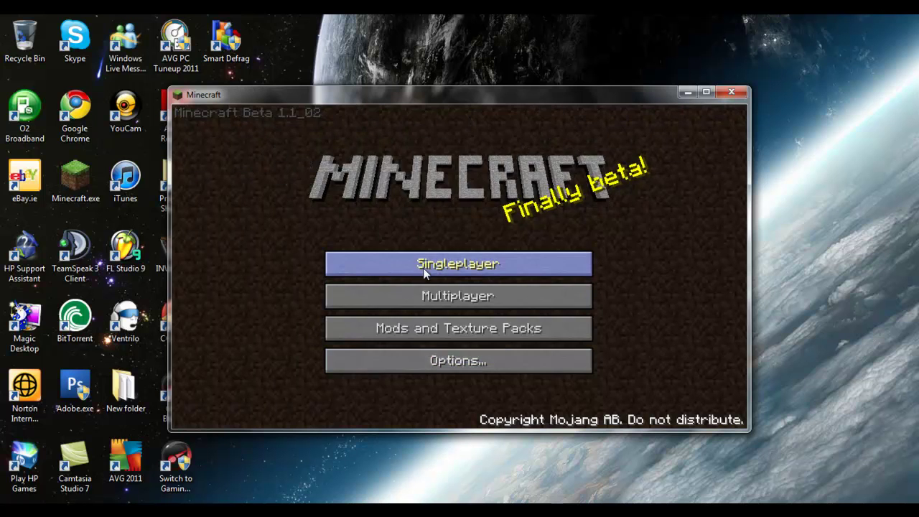
{"action": "left_click", "coordinate": [439, 263]}
{"action": "left_click", "coordinate": [496, 203]}
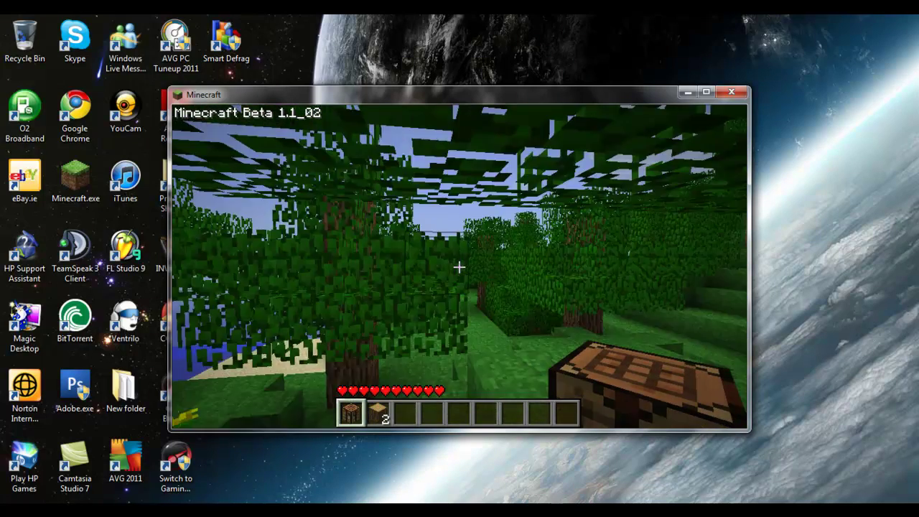
Walk forward, open and close the inventory, then quit Minecraft with Alt+F4.
{"action": "key", "text": "w"}
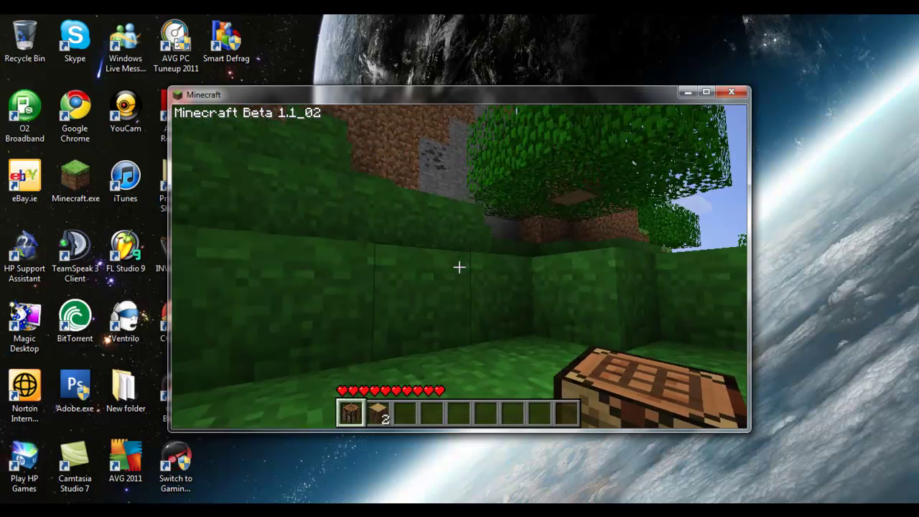
{"action": "key", "text": "e"}
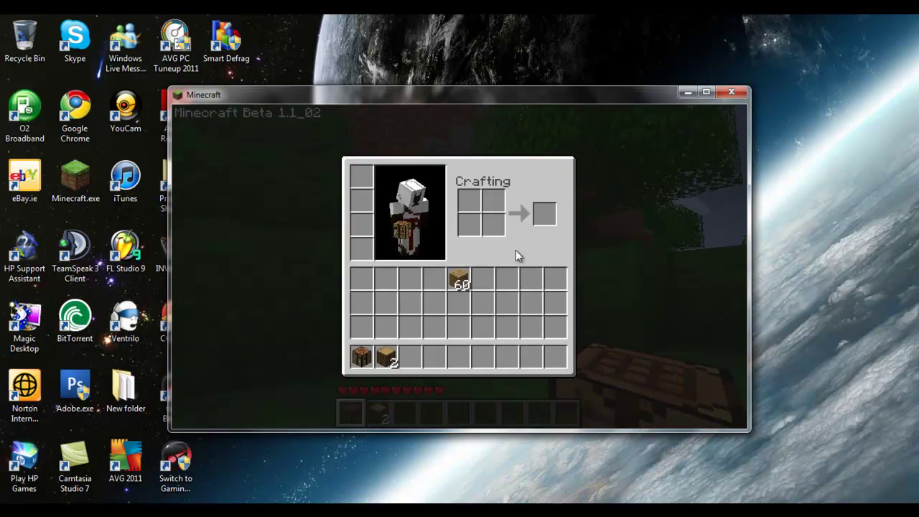
{"action": "key", "text": "e"}
{"action": "key", "text": "alt+F4"}
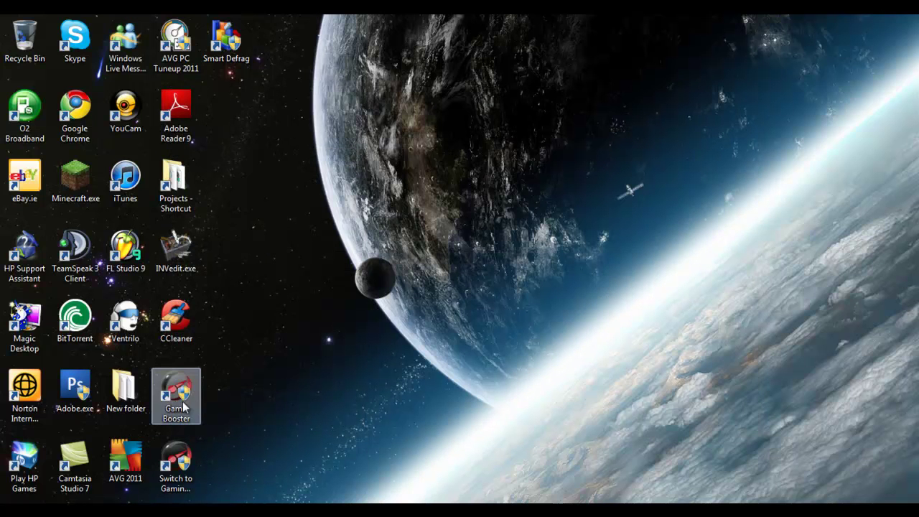
Reopen Game Booster, view the Premium registration details, then close them.
{"action": "double_click", "coordinate": [192, 393]}
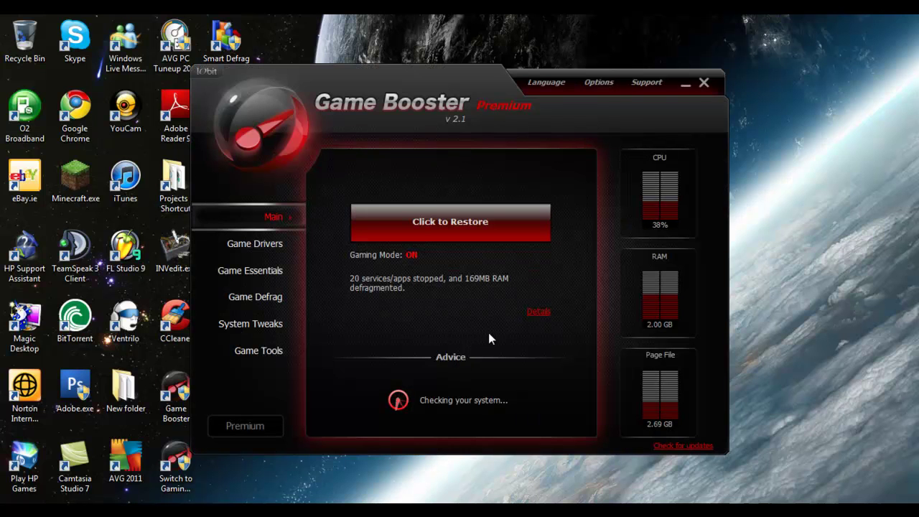
{"action": "left_click", "coordinate": [263, 429]}
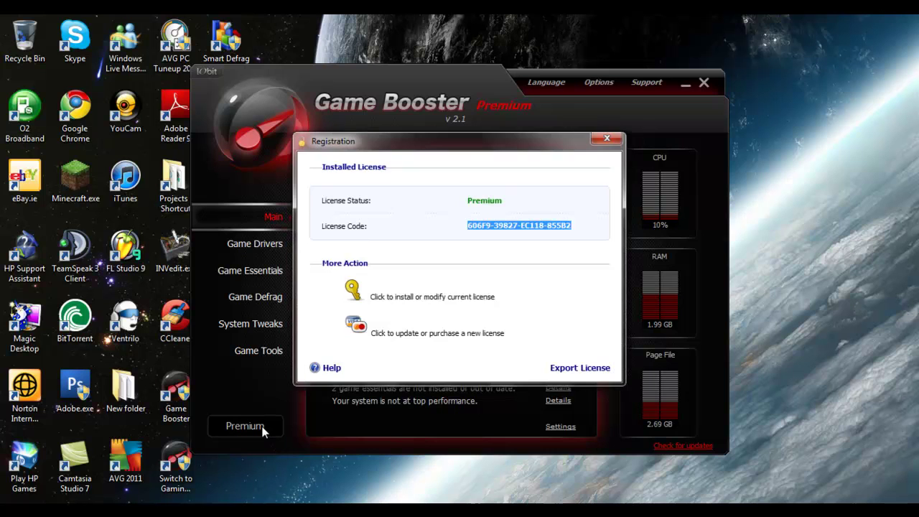
{"action": "left_click", "coordinate": [607, 138]}
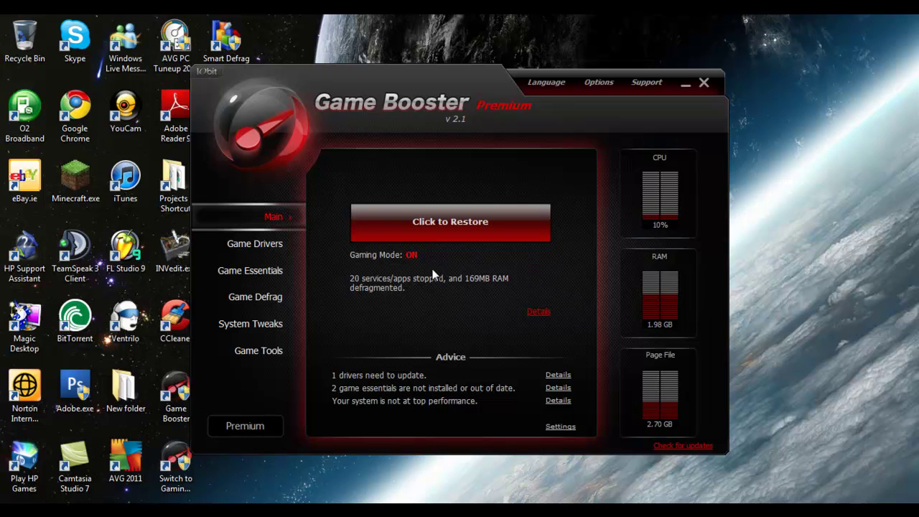
Optimize with all Top Performance system tweaks checked, then minimize Game Booster.
{"action": "left_click", "coordinate": [268, 330]}
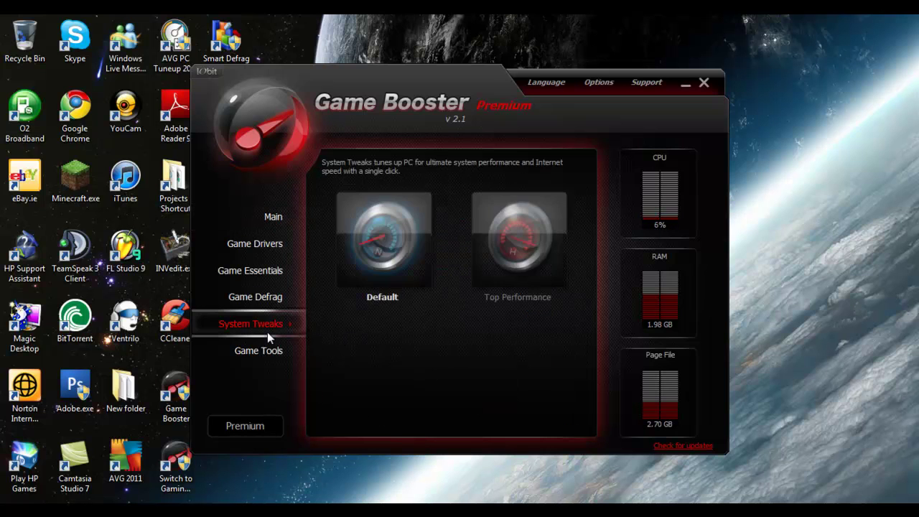
{"action": "left_click", "coordinate": [519, 237]}
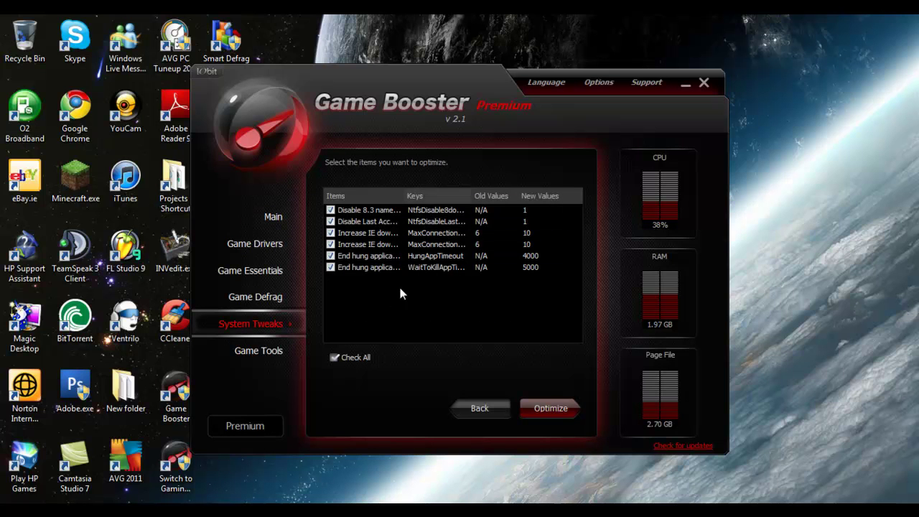
{"action": "left_click", "coordinate": [546, 413]}
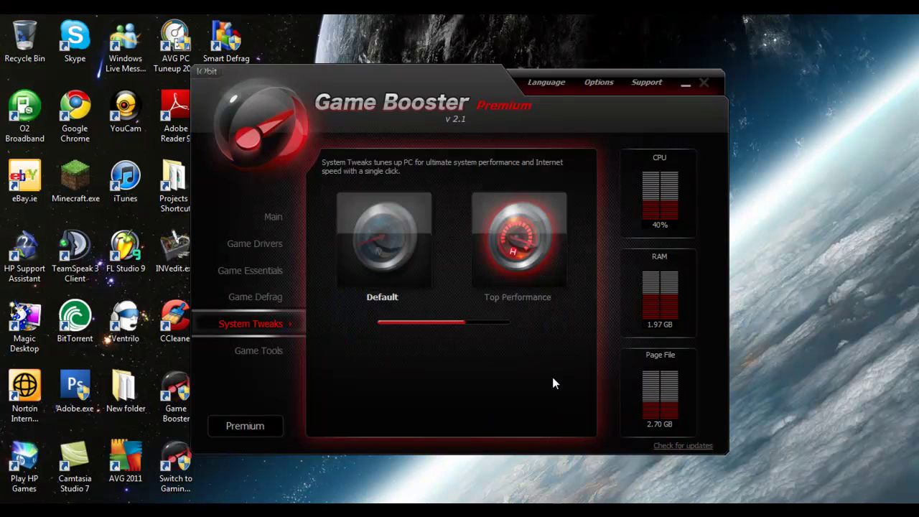
{"action": "left_click", "coordinate": [686, 84]}
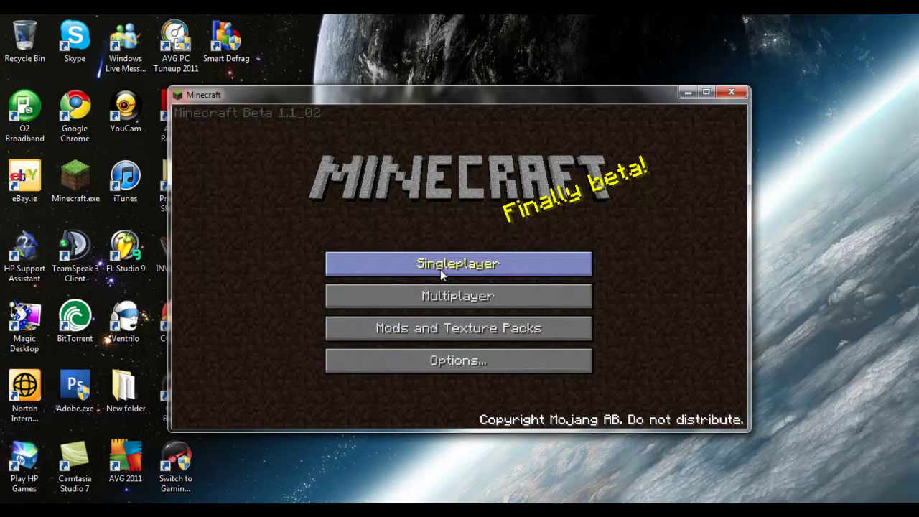
Return to Minecraft, load a new Singleplayer world in an empty slot, and walk to a tree.
{"action": "left_click", "coordinate": [446, 266]}
{"action": "left_click", "coordinate": [464, 205]}
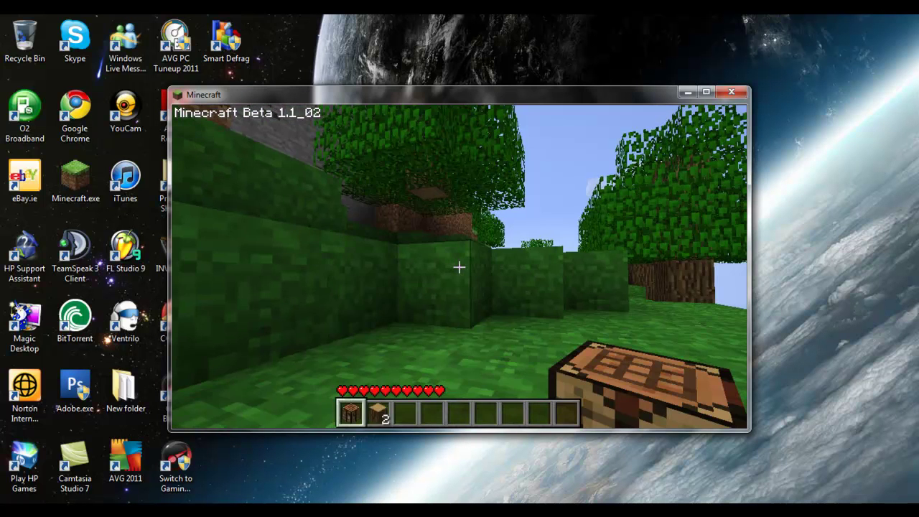
{"action": "key", "text": "w"}
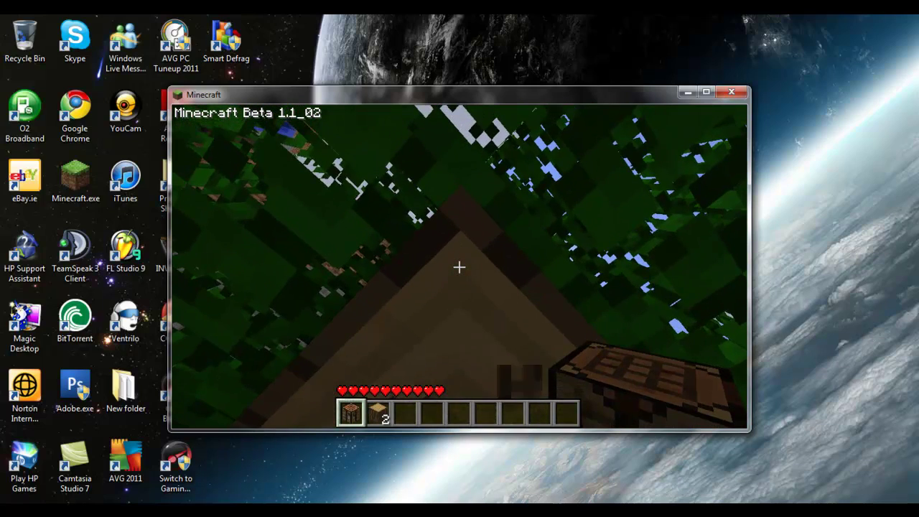
Chop logs up the tree trunk, then check the five collected wood blocks in the inventory.
{"action": "left_click", "coordinate": [459, 267]}
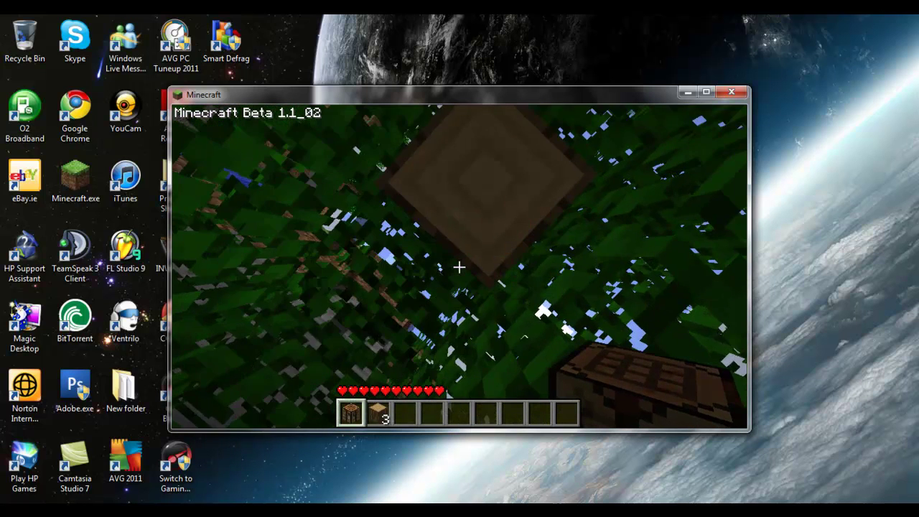
{"action": "left_click", "coordinate": [459, 268]}
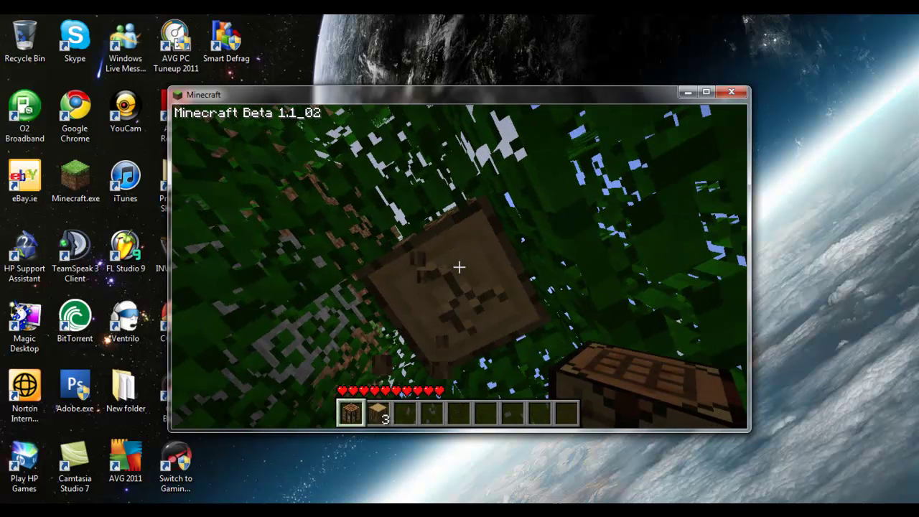
{"action": "left_click", "coordinate": [460, 267]}
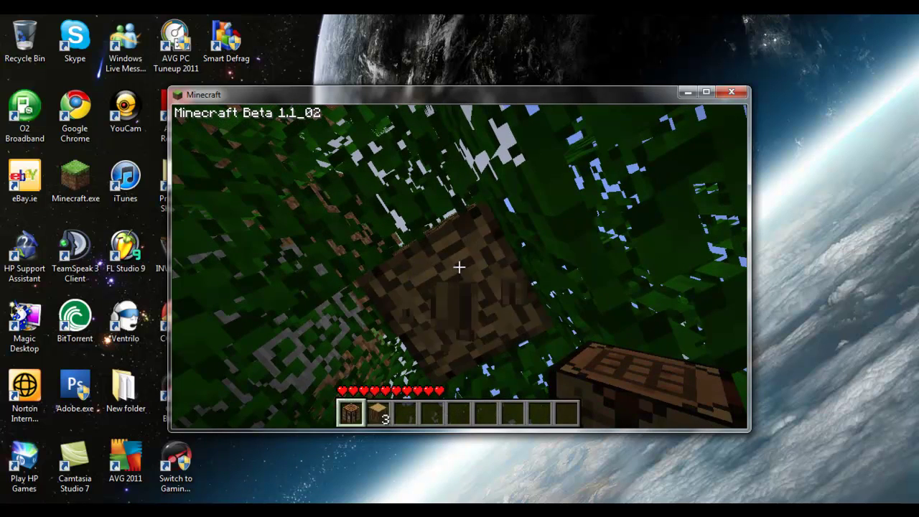
{"action": "left_click", "coordinate": [460, 267]}
{"action": "left_click", "coordinate": [459, 267]}
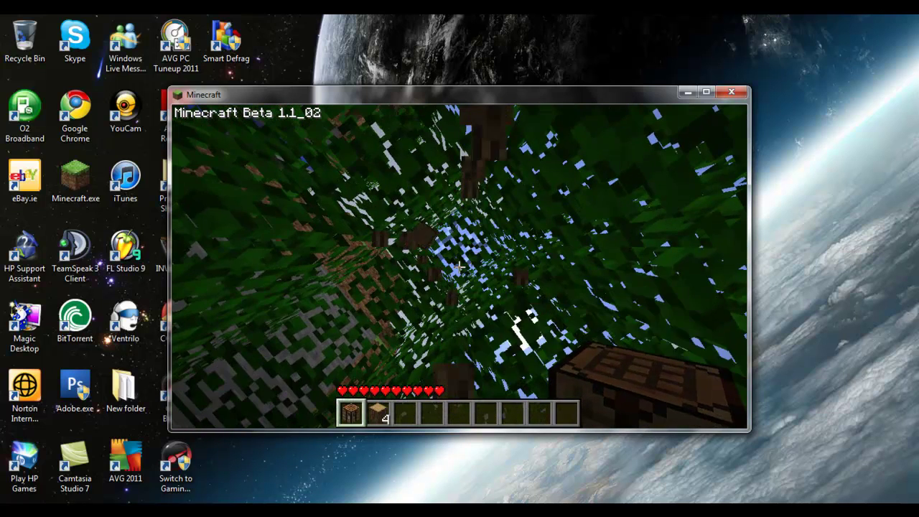
{"action": "left_click", "coordinate": [460, 267]}
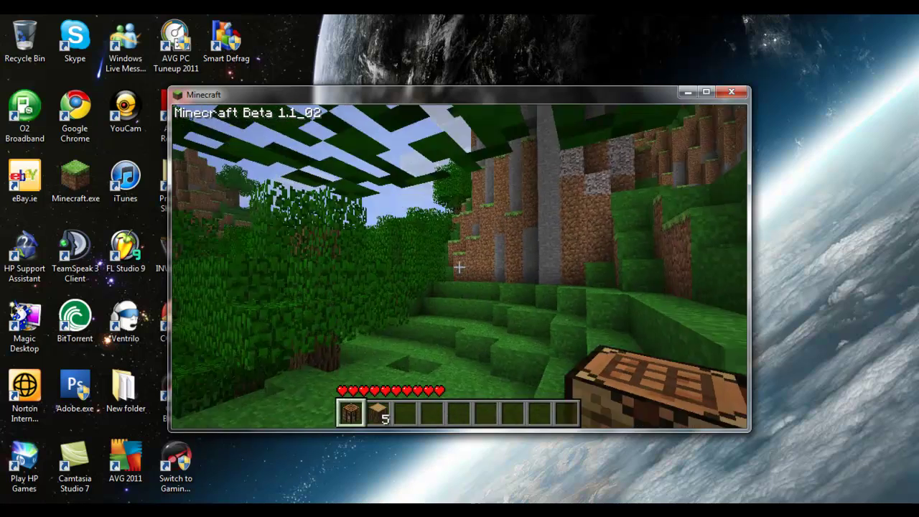
{"action": "key", "text": "w"}
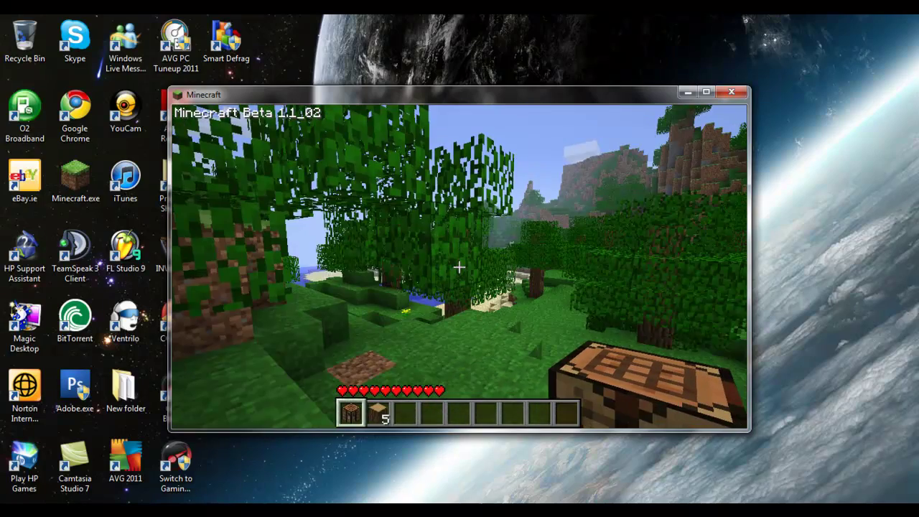
{"action": "key", "text": "e"}
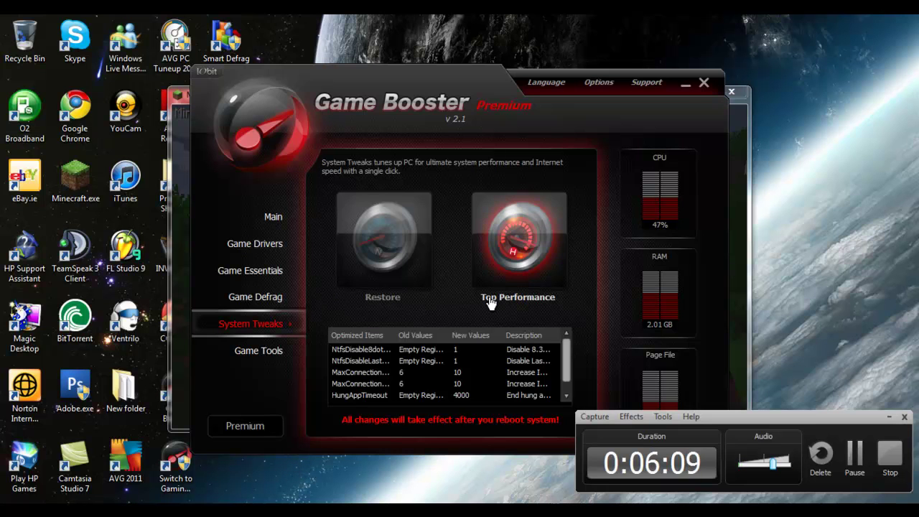
{"action": "left_click", "coordinate": [684, 83]}
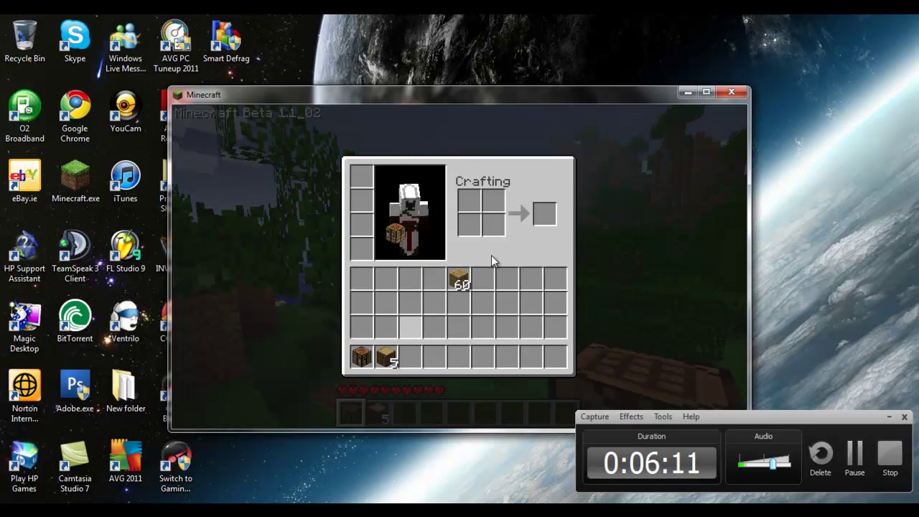